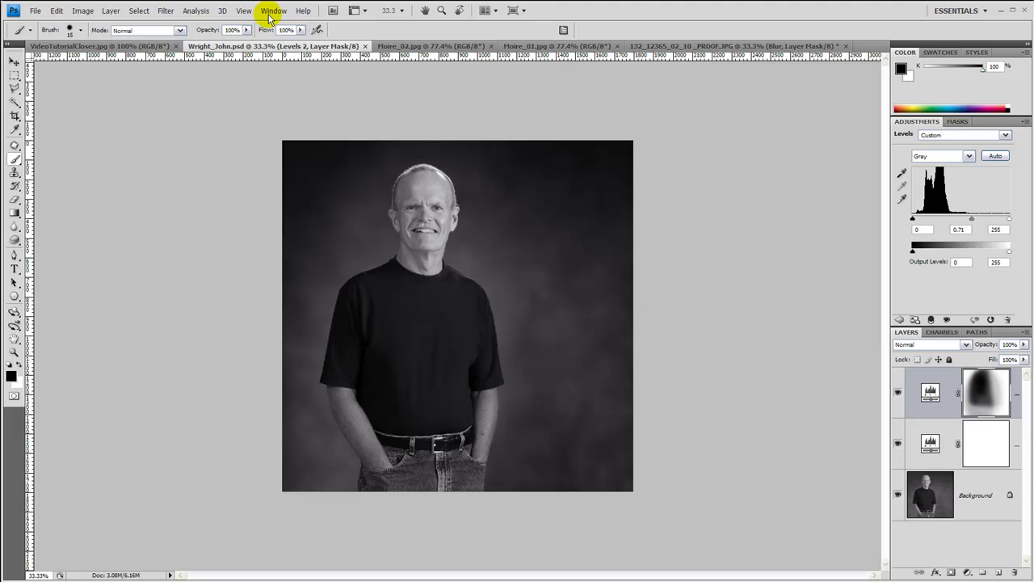
- Reset the panel layout to the Essentials (Default) workspace from the Window menu
left_click(273, 11)
mouse_move(279, 41)
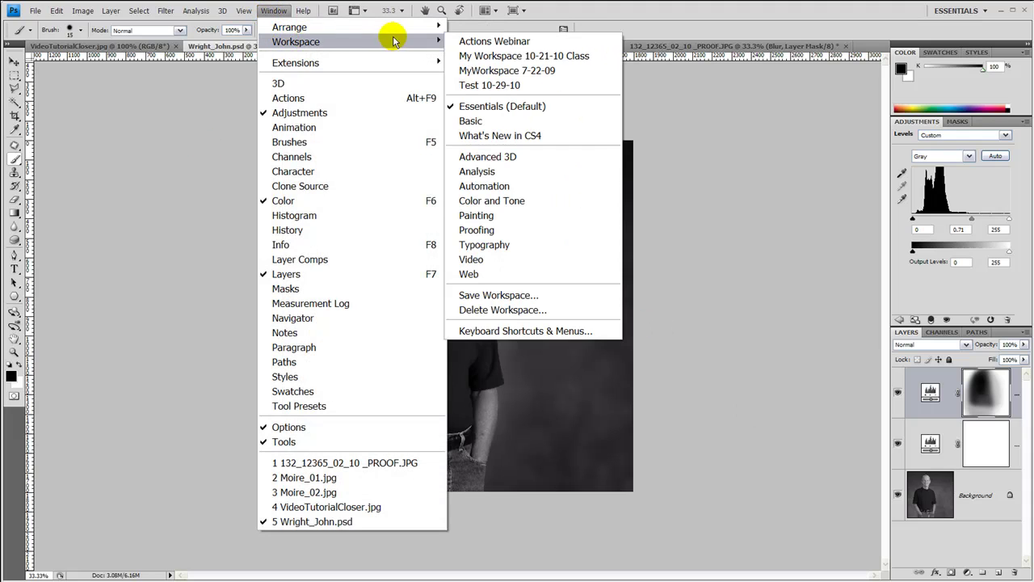
left_click(490, 106)
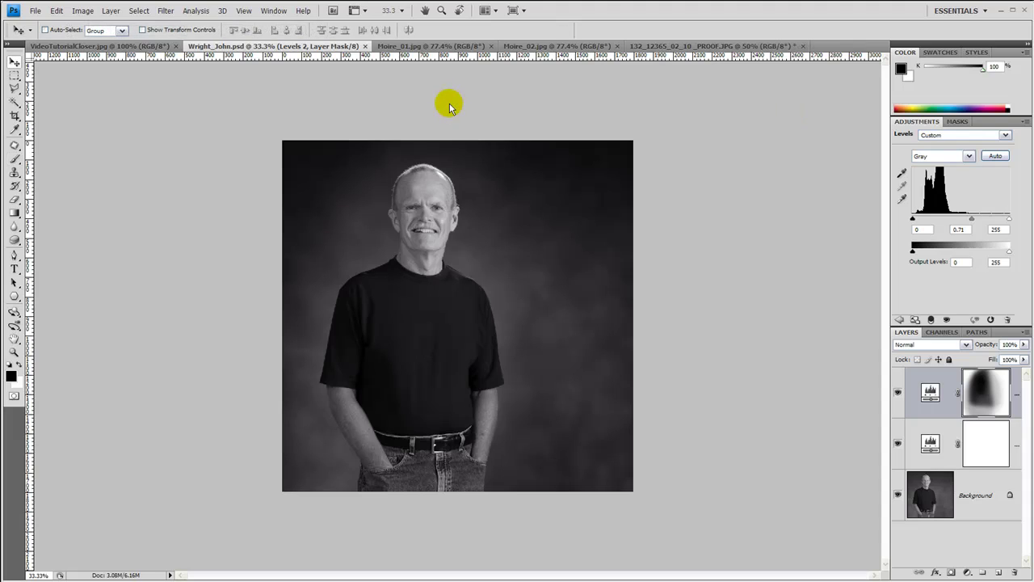
- Compare the Moire_01.jpg and Moire_02.jpg examples, finishing on Moire_01.jpg's grey-jacket woman
left_click(403, 46)
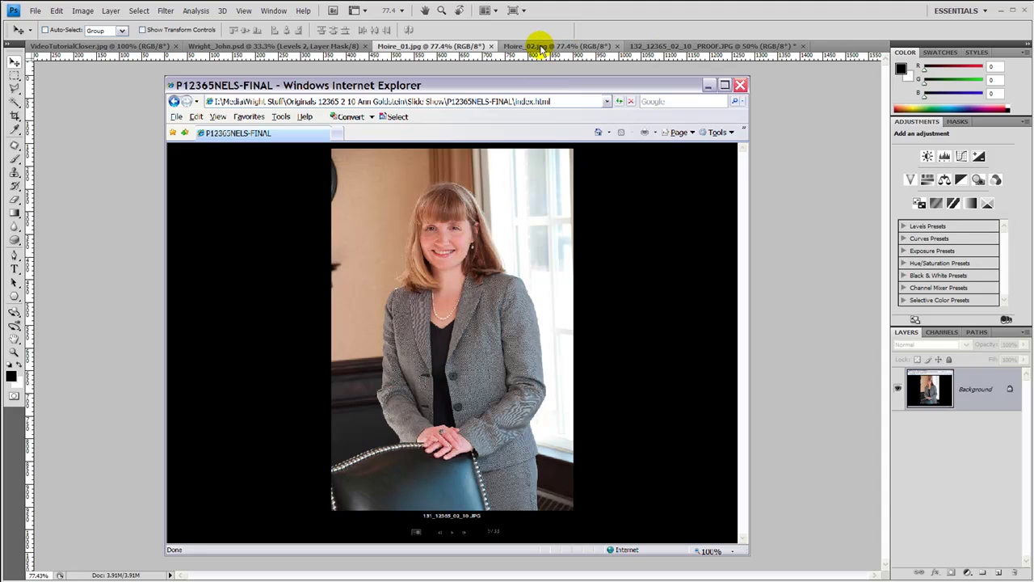
left_click(539, 46)
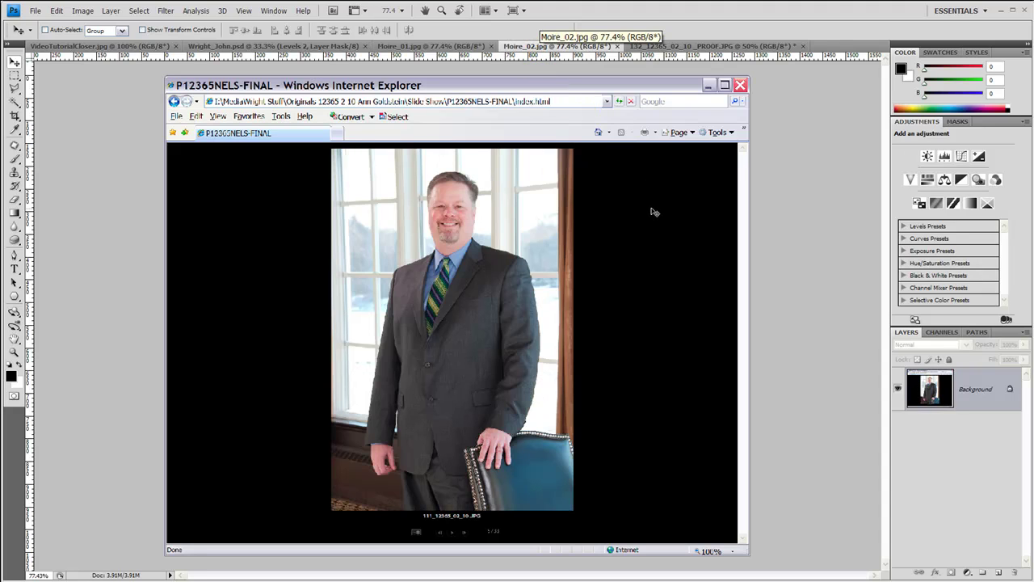
left_click(408, 47)
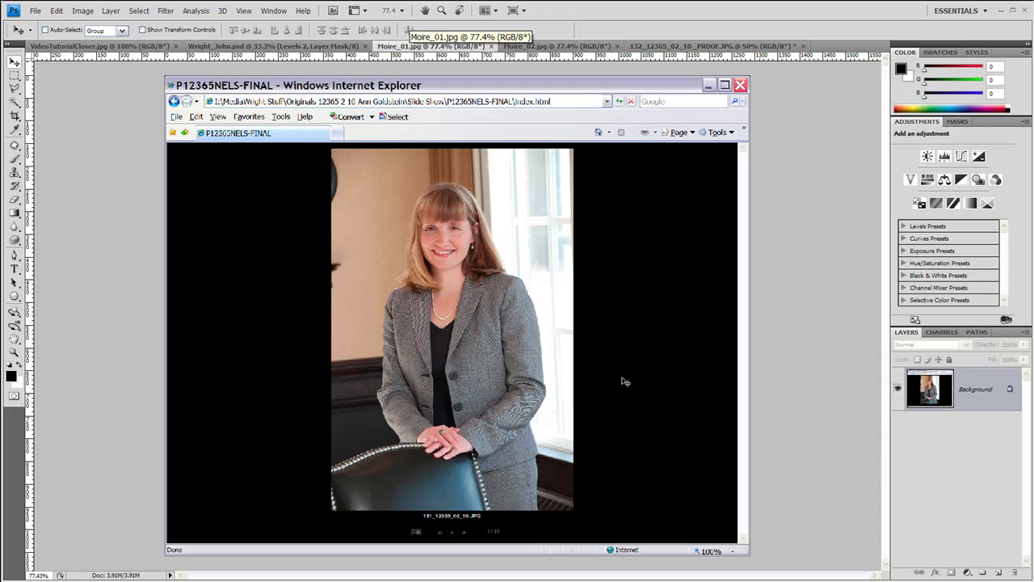
left_click(650, 105)
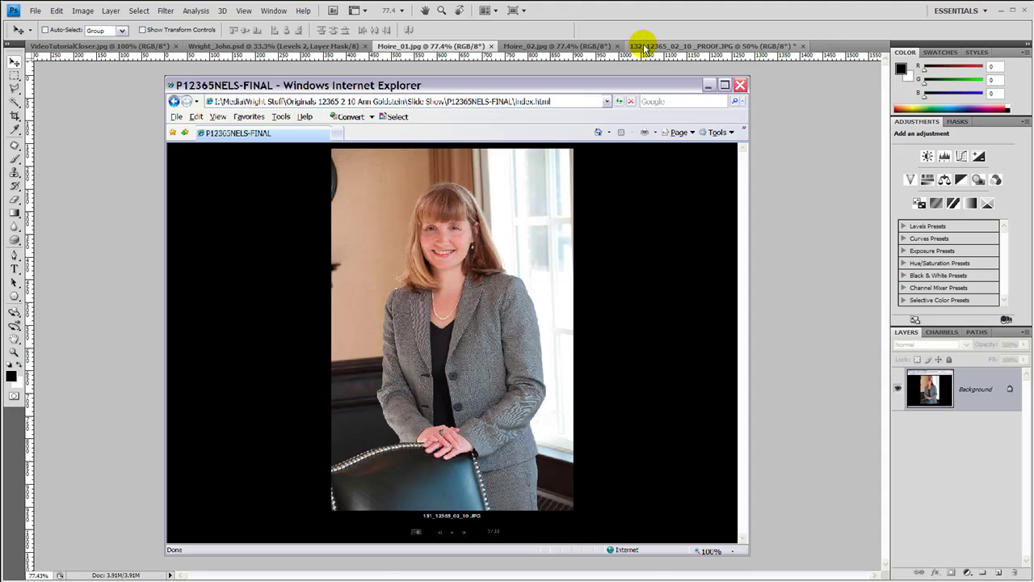
- Switch to 132_12365_02_10_PROOF.JPG and fit the whole portrait on screen
left_click(644, 46)
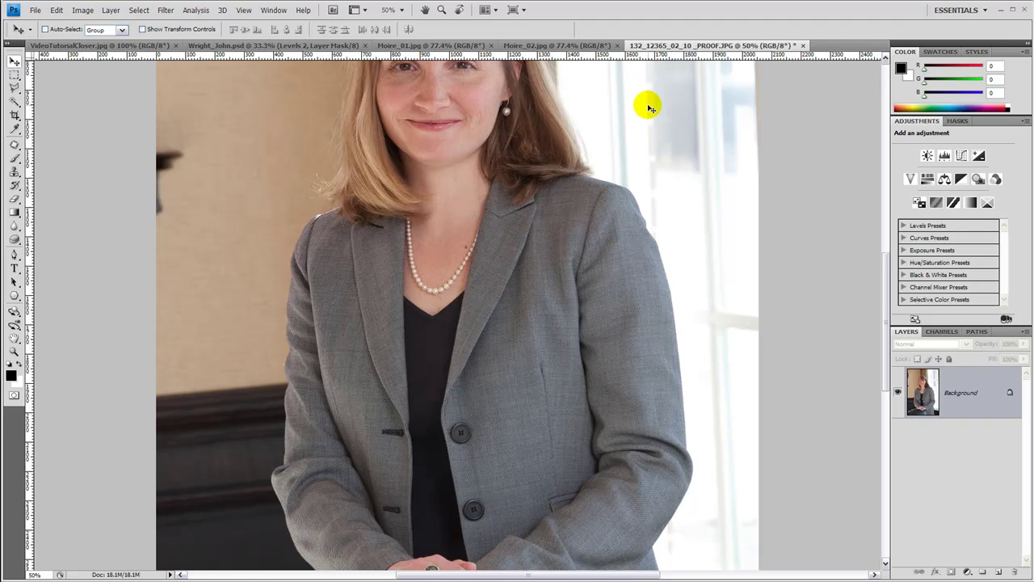
key("ctrl+0")
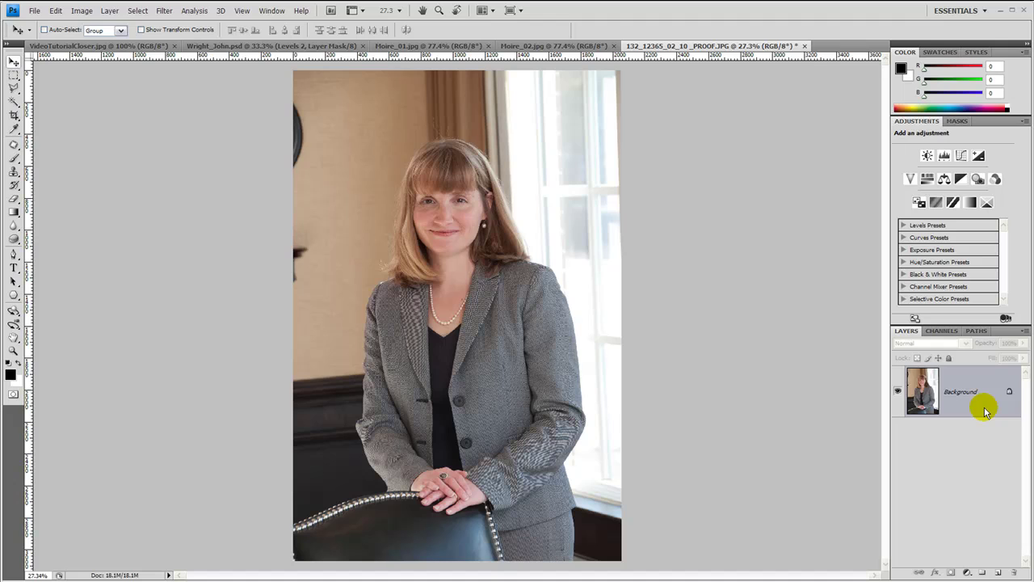
- Duplicate the Background layer with Ctrl+J and rename the copy 'Blur'
key("ctrl+j")
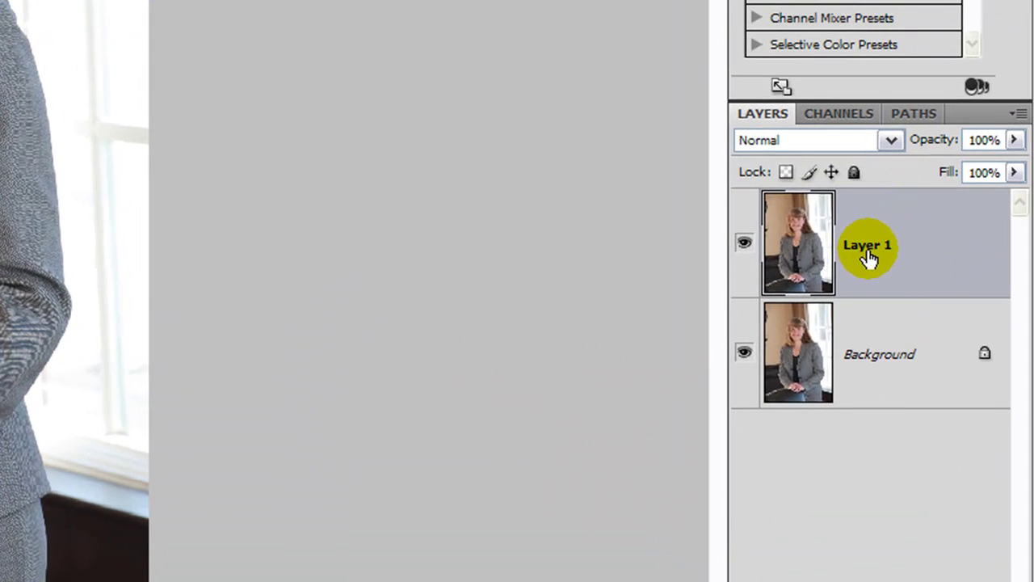
double_click(867, 256)
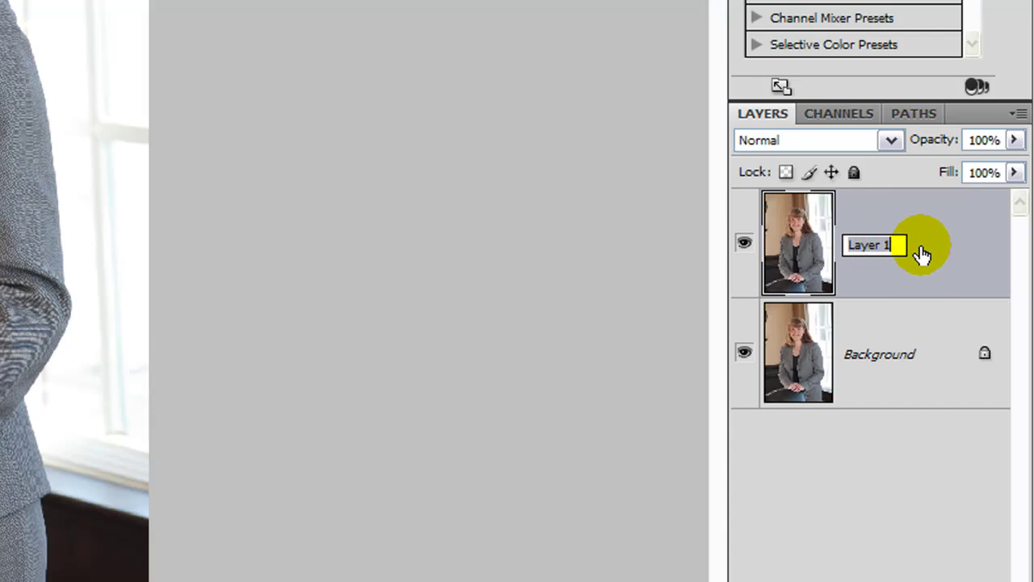
type("Blur")
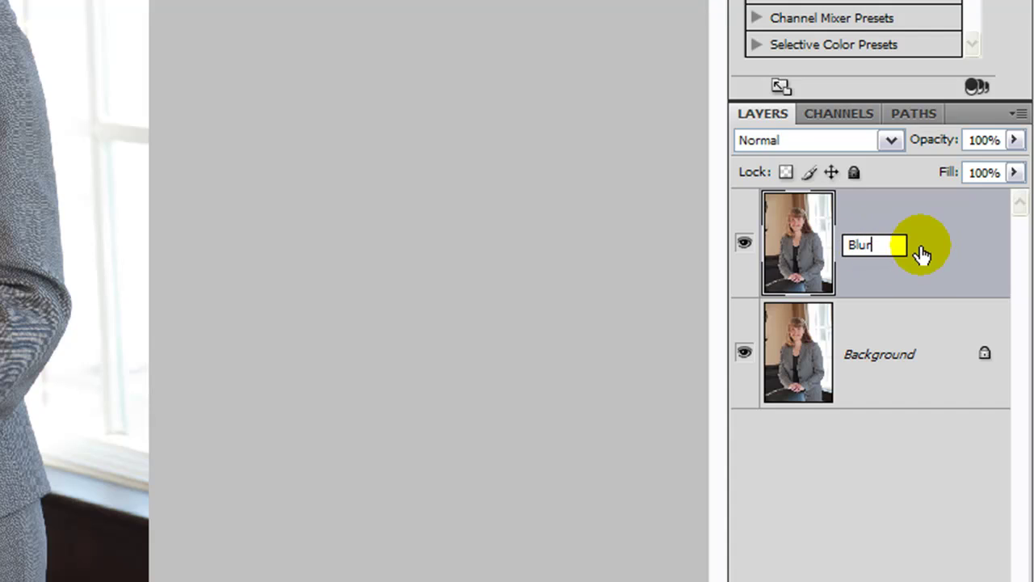
left_click(942, 255)
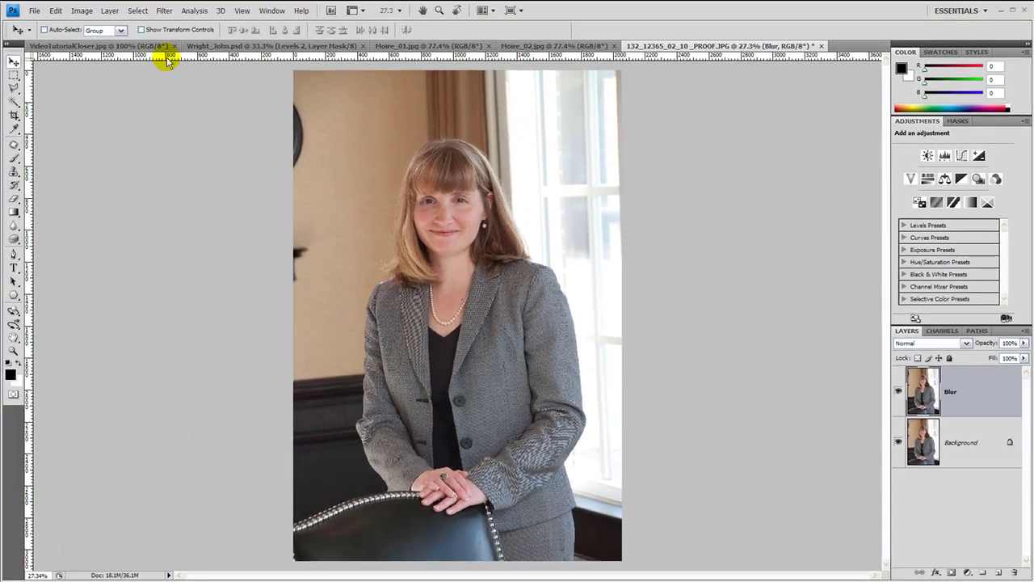
- Preview a Gaussian Blur on the Blur layer, toggling Preview and settling on 2.0-pixel radius
left_click(164, 10)
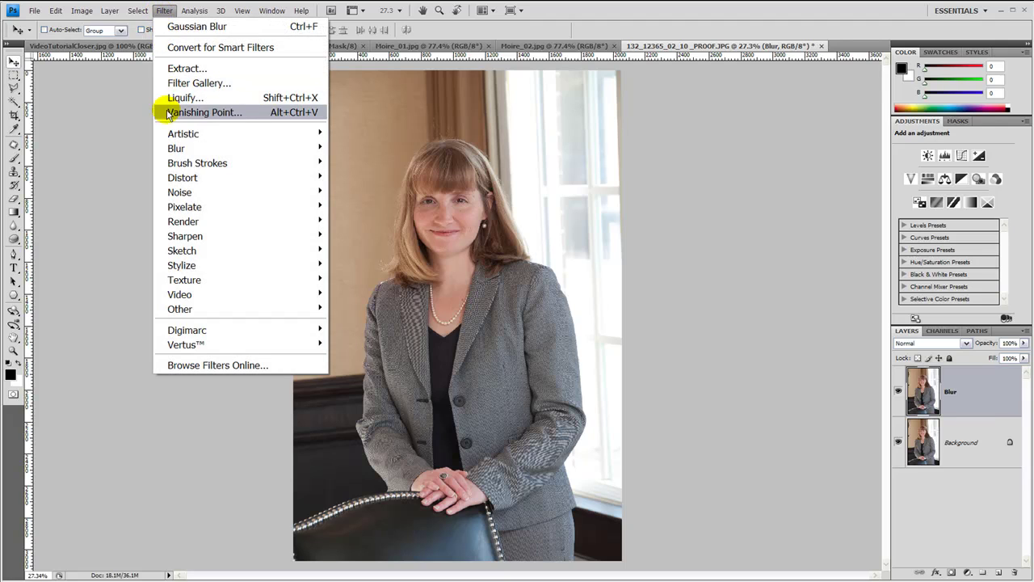
mouse_move(178, 148)
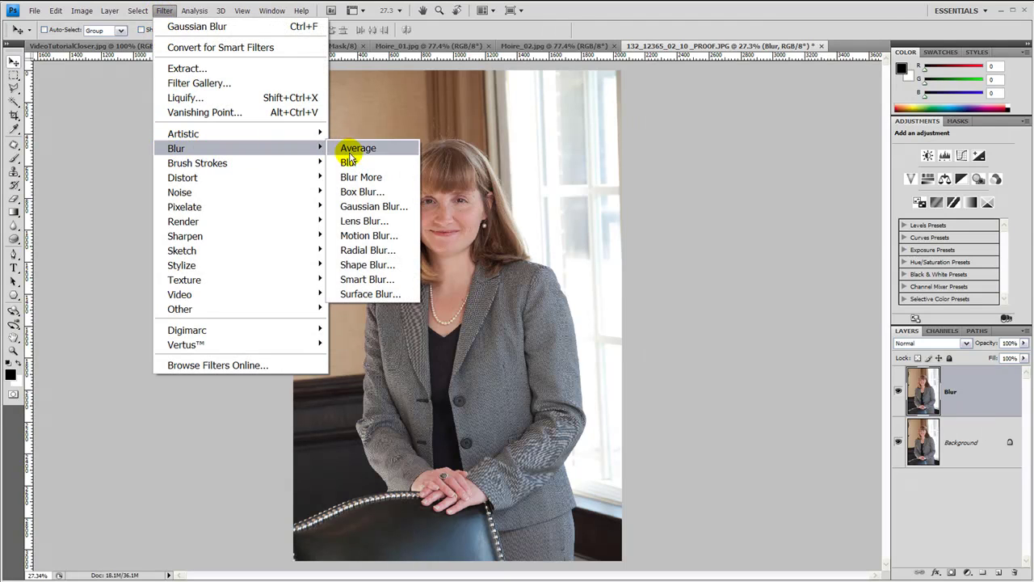
left_click(365, 209)
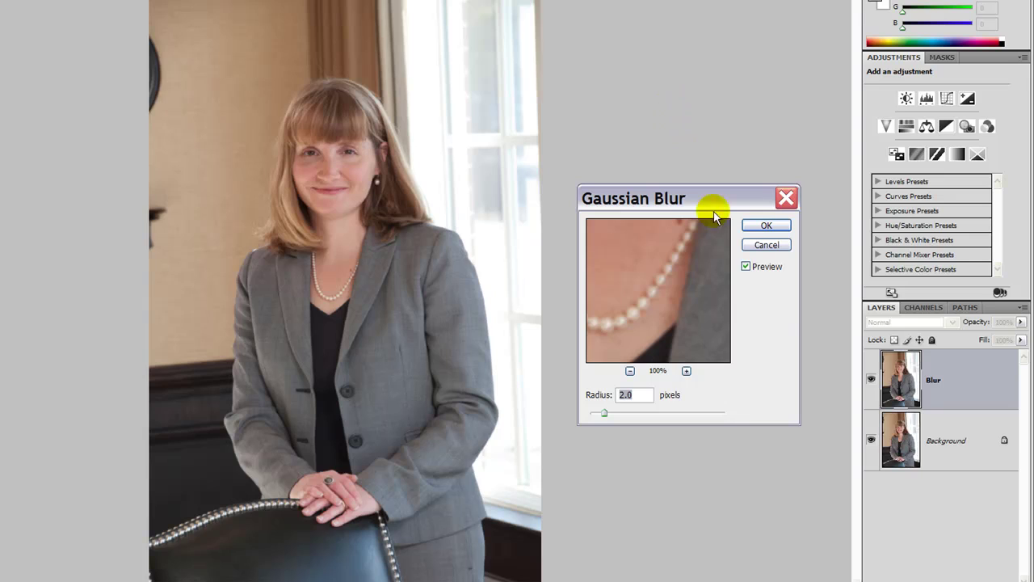
left_click(746, 273)
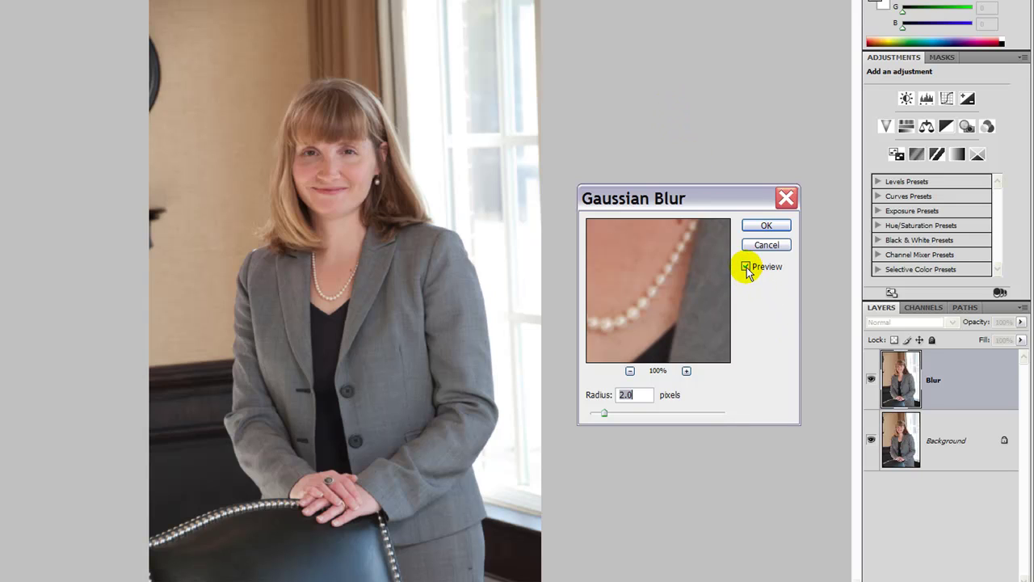
left_click(746, 267)
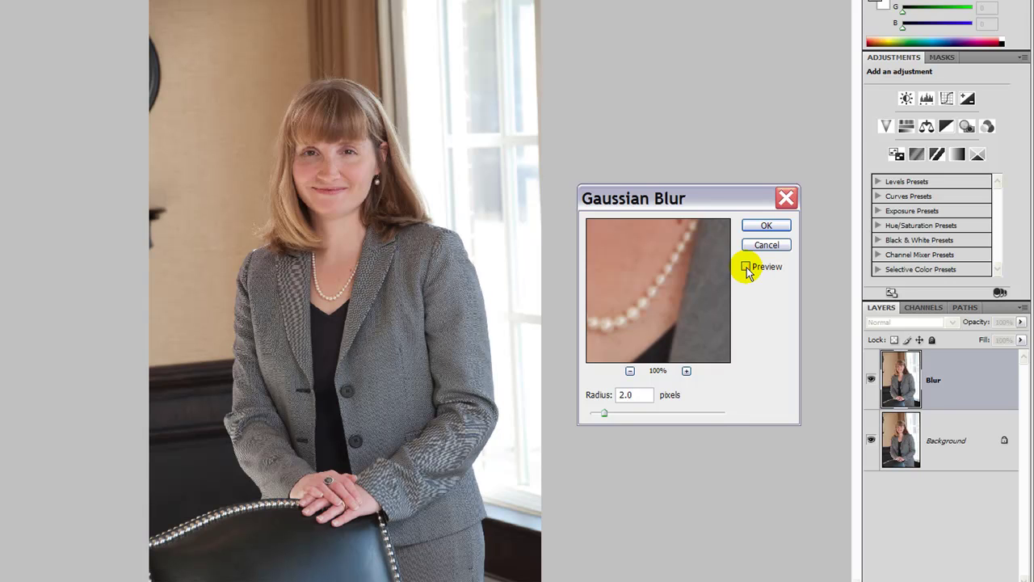
left_click(746, 268)
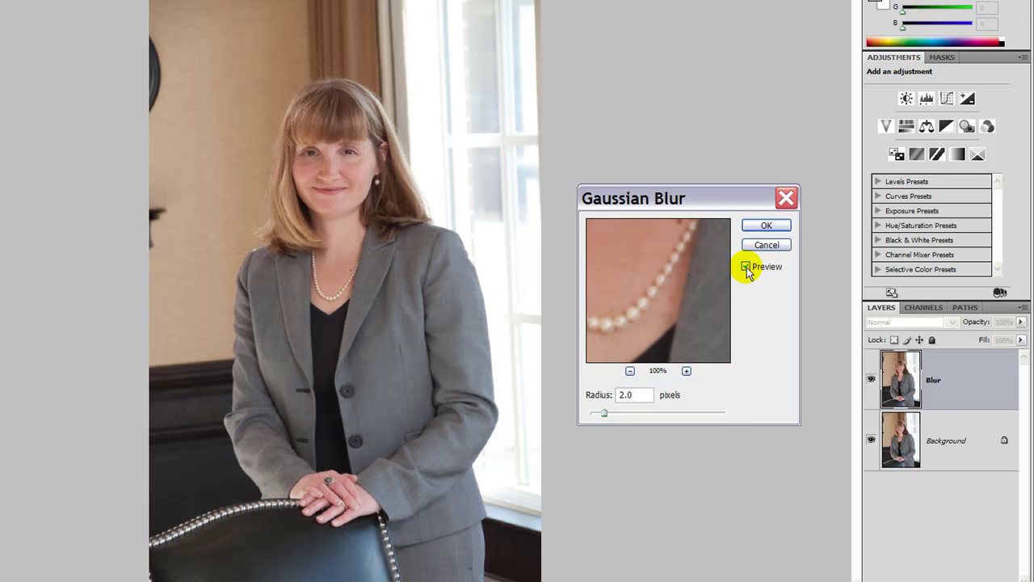
left_click(746, 268)
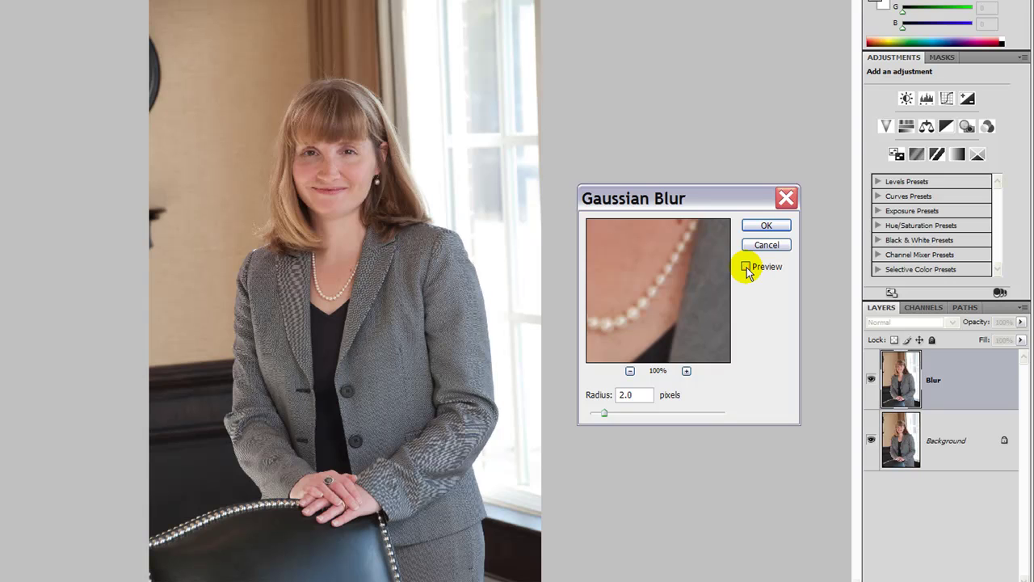
left_click(746, 267)
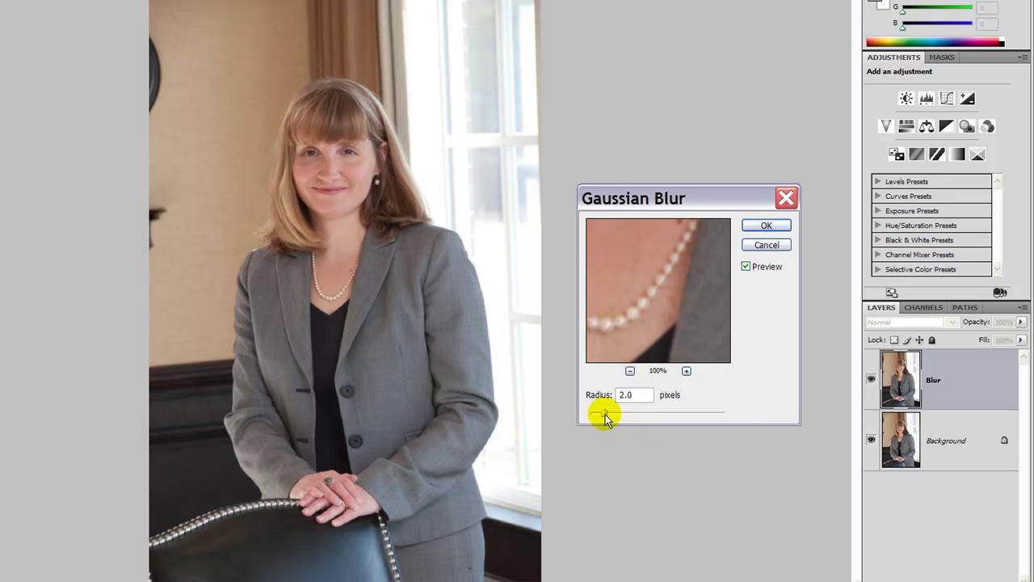
left_click_drag(604, 414, 591, 416)
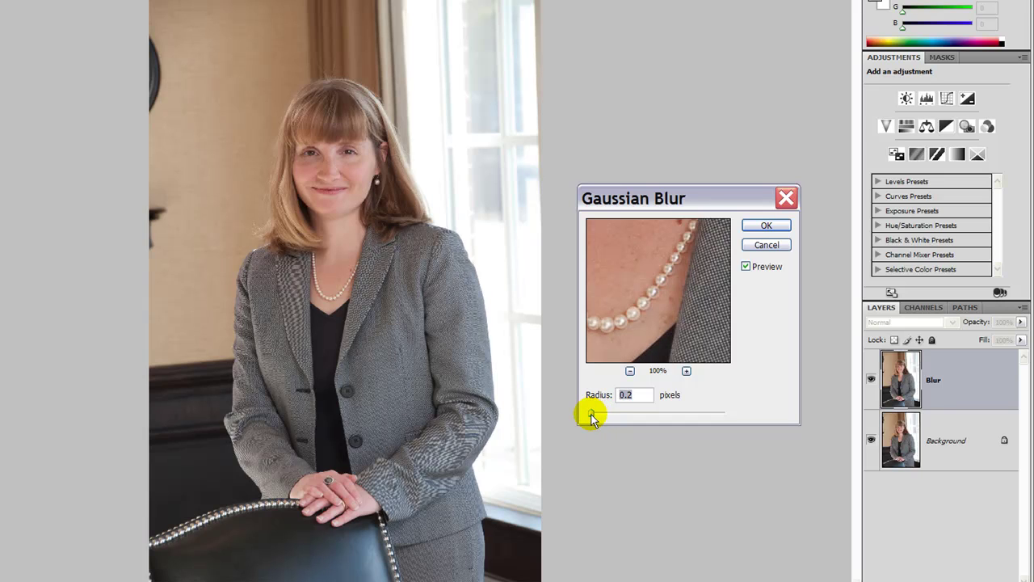
left_click_drag(590, 416, 604, 414)
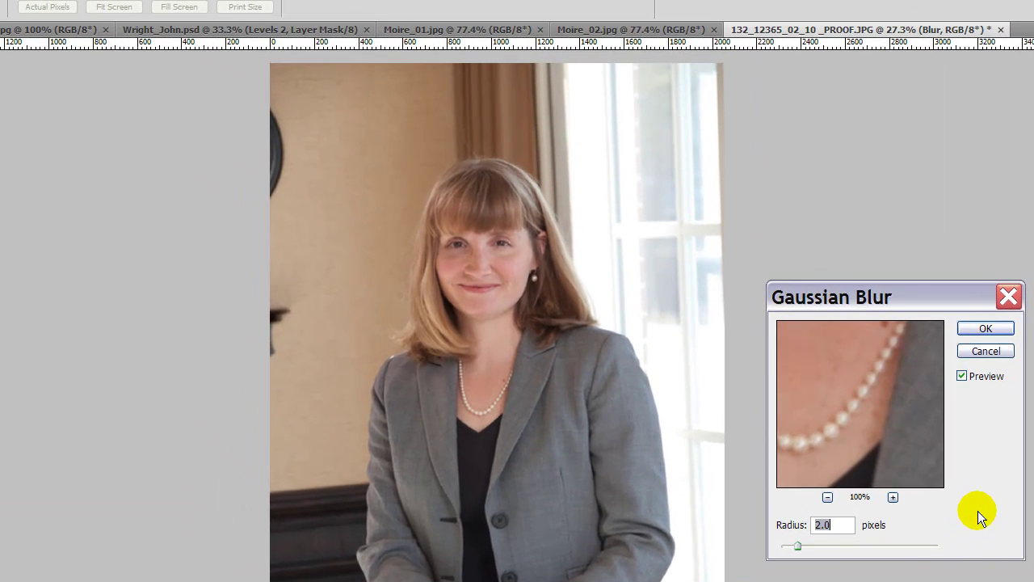
- Confirm the 2.0-pixel Gaussian Blur on the Blur layer
left_click(985, 329)
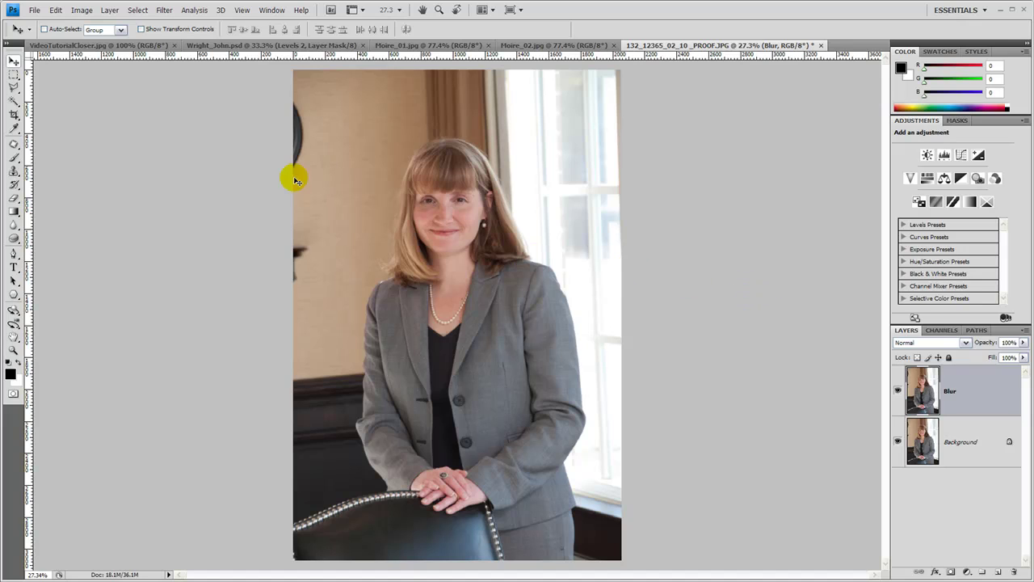
- Add a Hide All black layer mask to the Blur layer
left_click(106, 11)
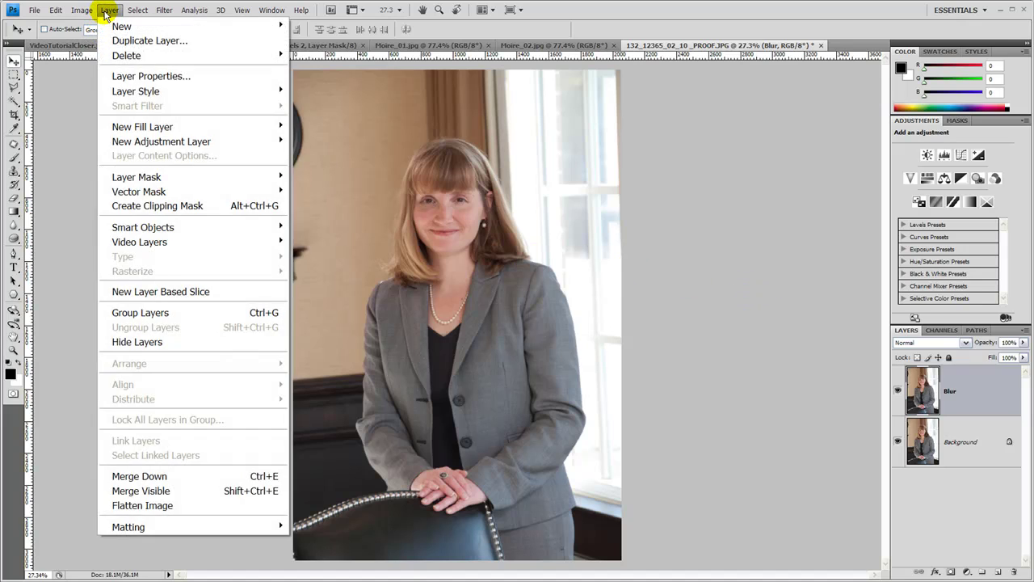
mouse_move(120, 177)
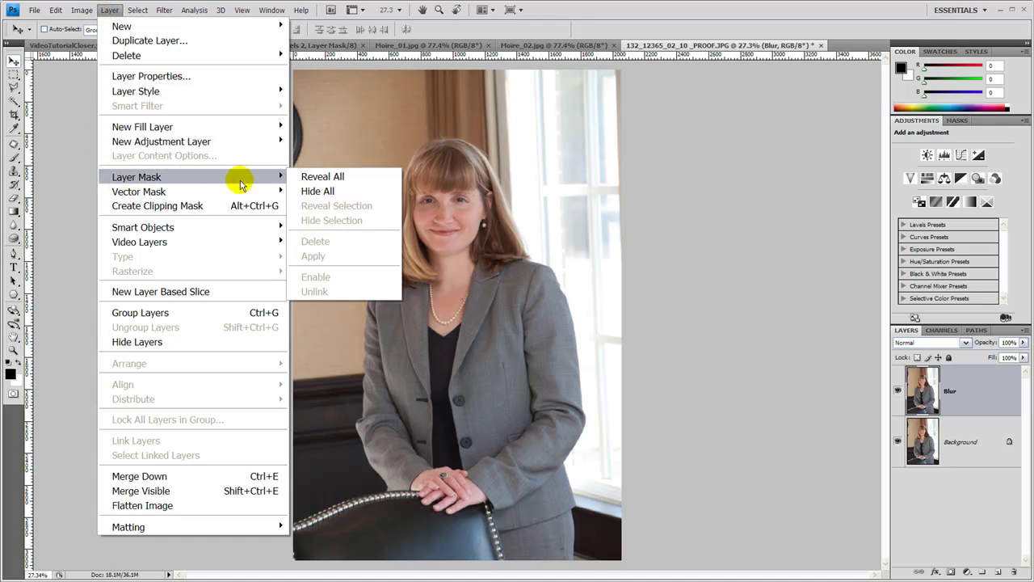
left_click(319, 192)
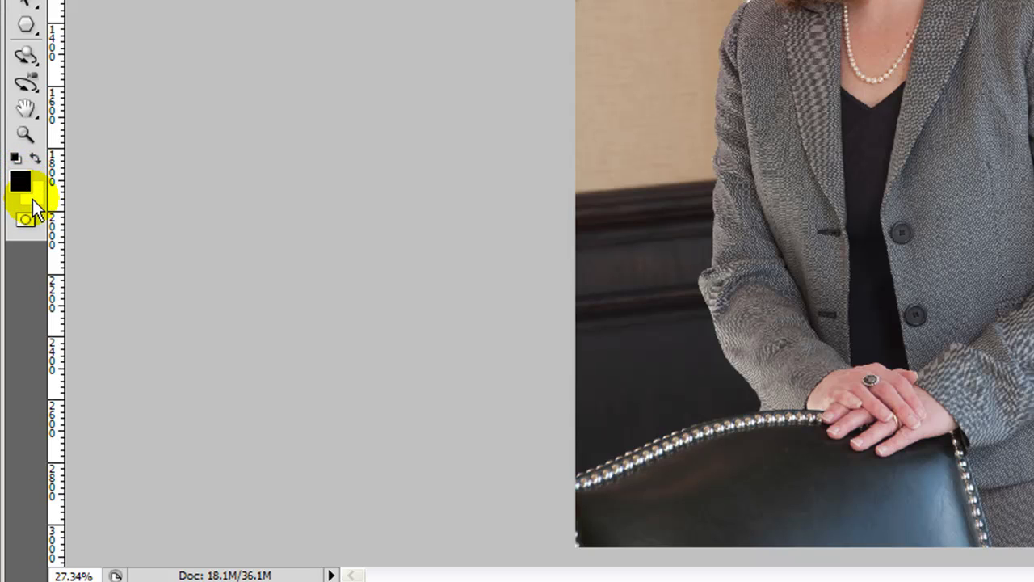
- Set white as foreground colour and select the Blur layer's mask thumbnail
left_click(34, 157)
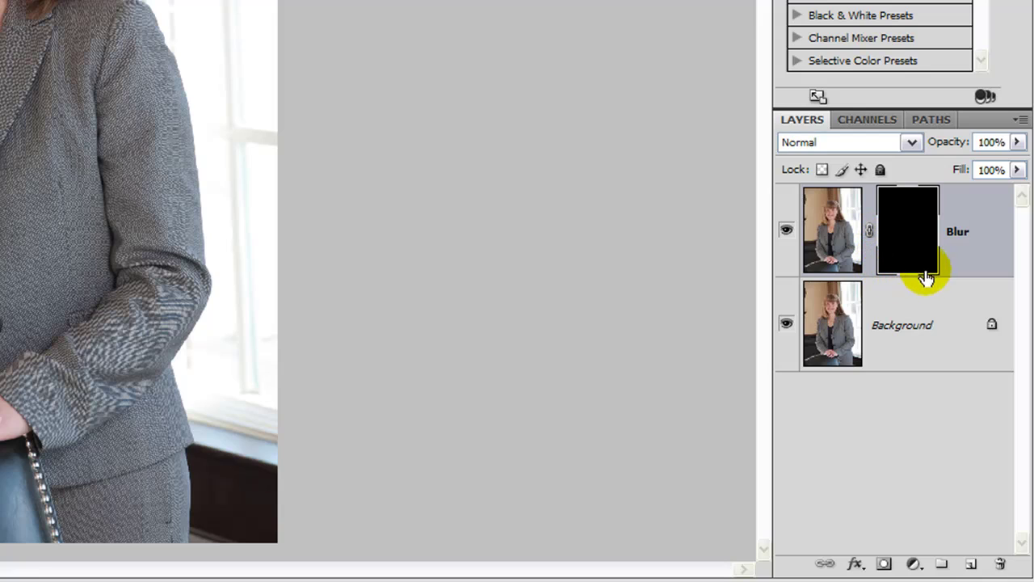
left_click(836, 234)
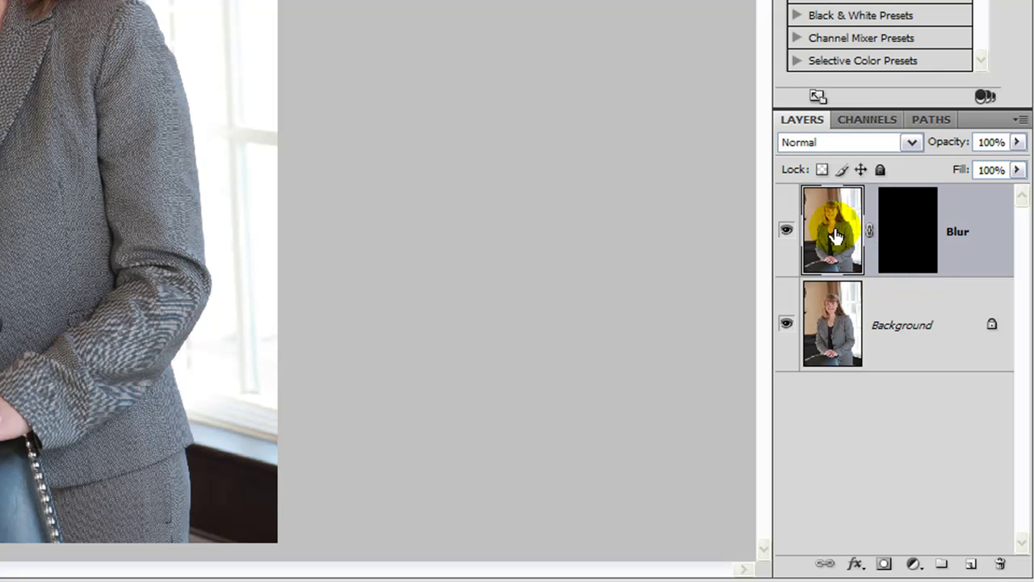
left_click(911, 232)
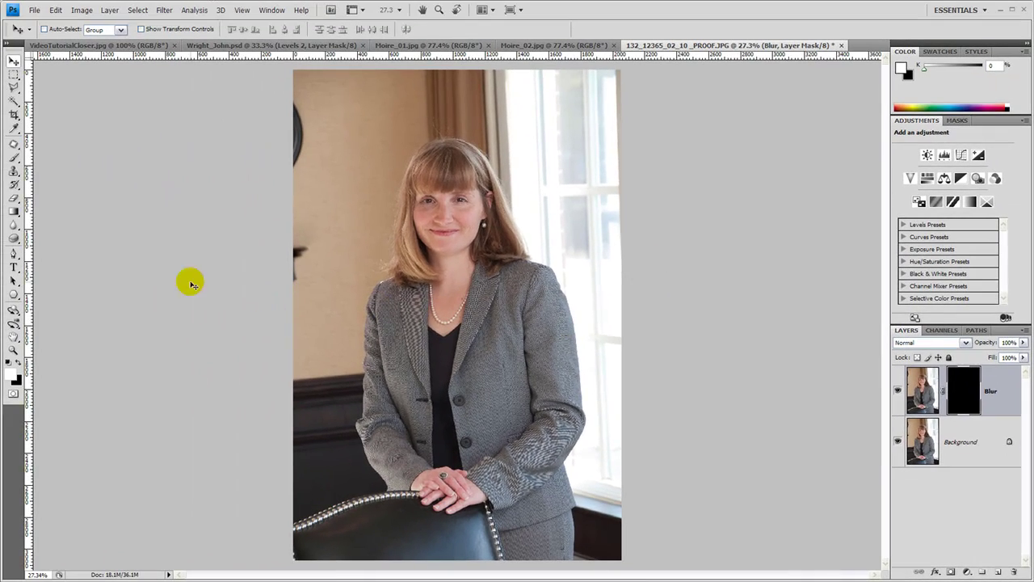
- Choose the Brush tool with the 200 px soft preset and raise hardness to 14%
left_click(15, 158)
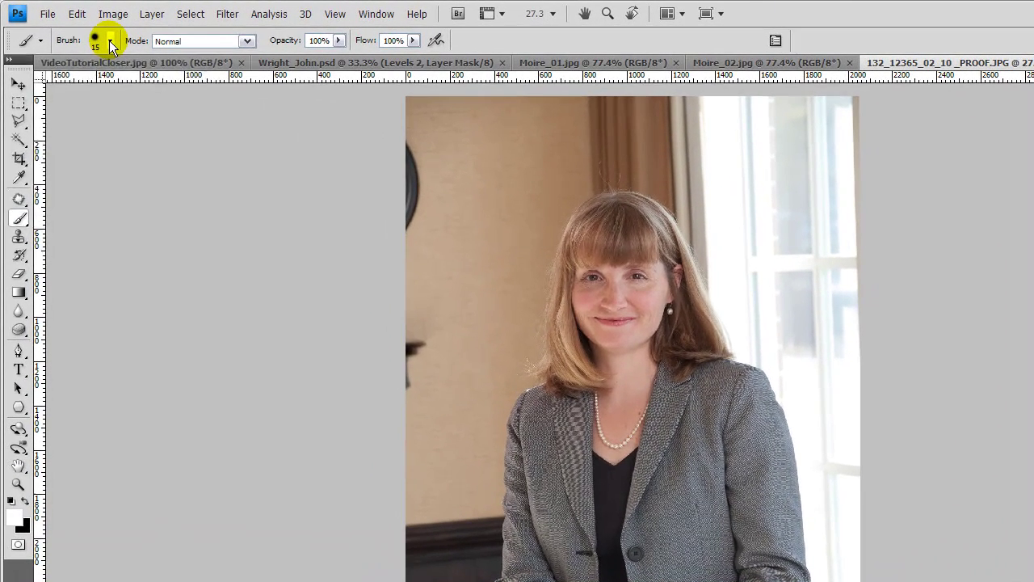
left_click(79, 31)
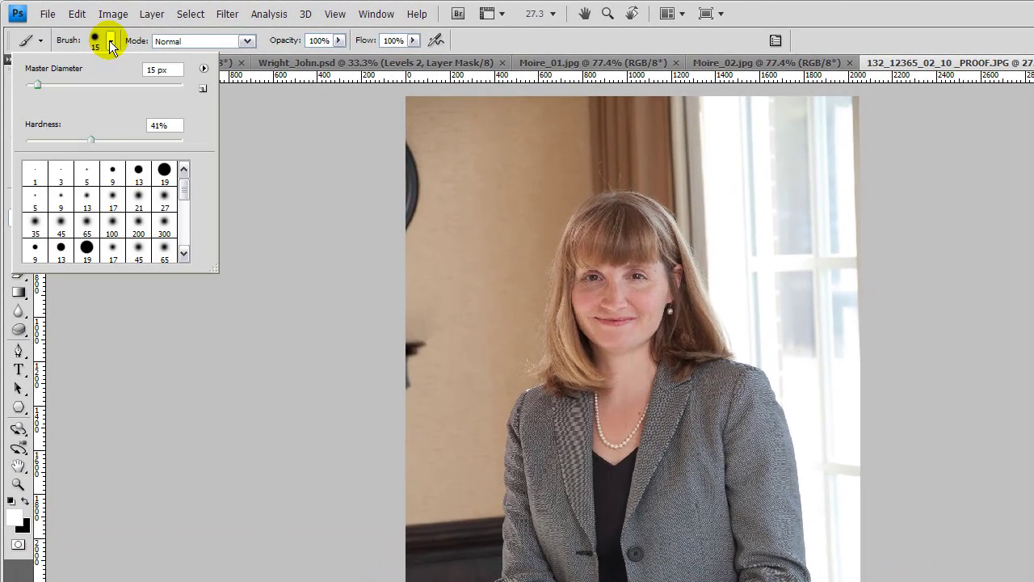
left_click(113, 227)
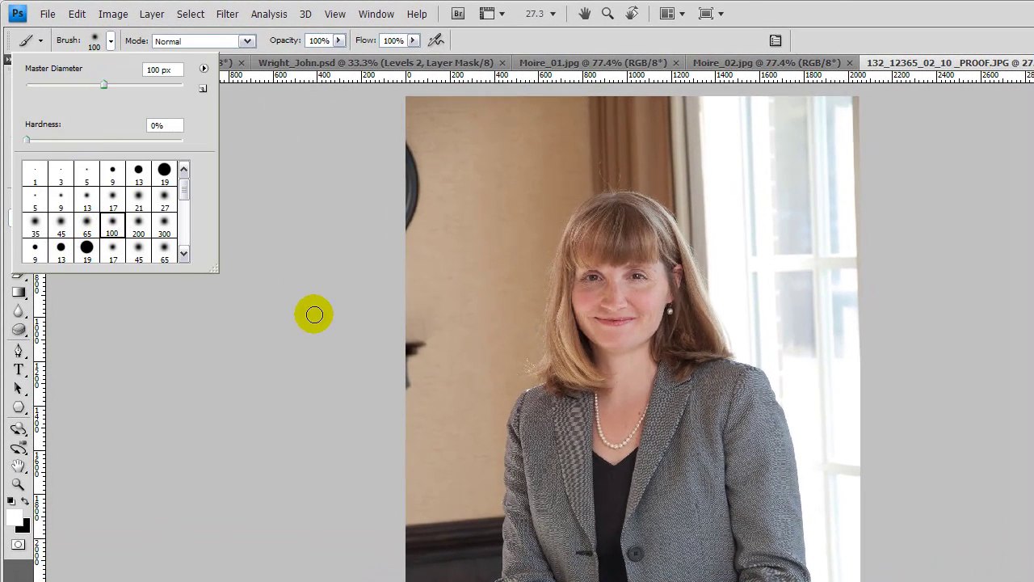
left_click(138, 224)
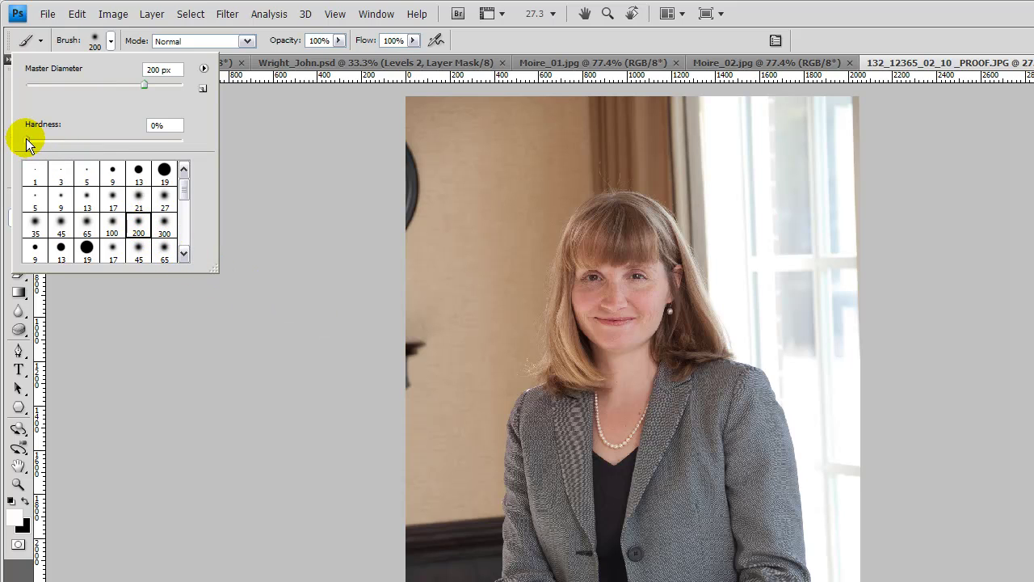
left_click_drag(28, 138, 45, 139)
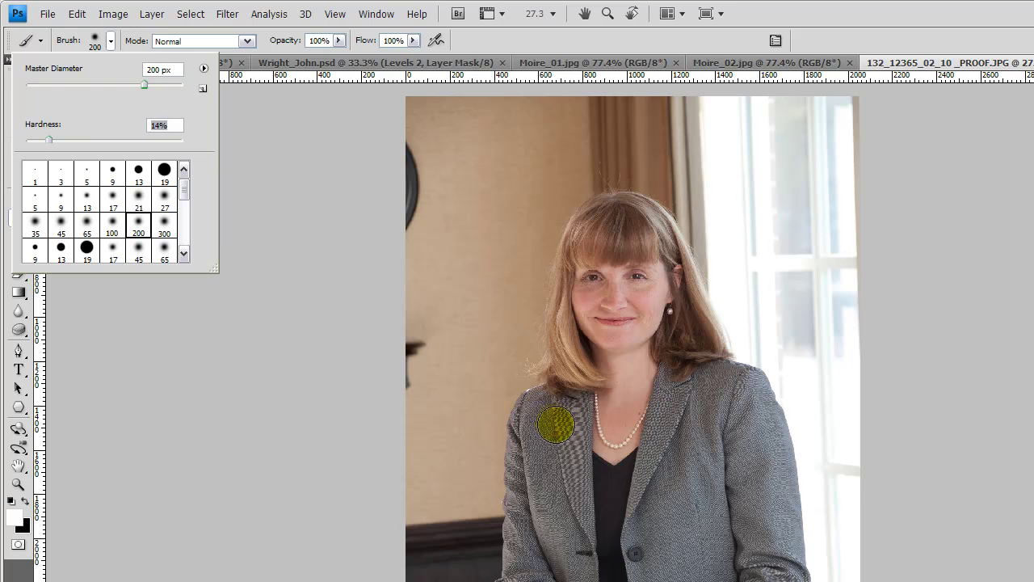
- Paint white on the mask across the jacket to reveal the smoothed blurred layer
key("Return")
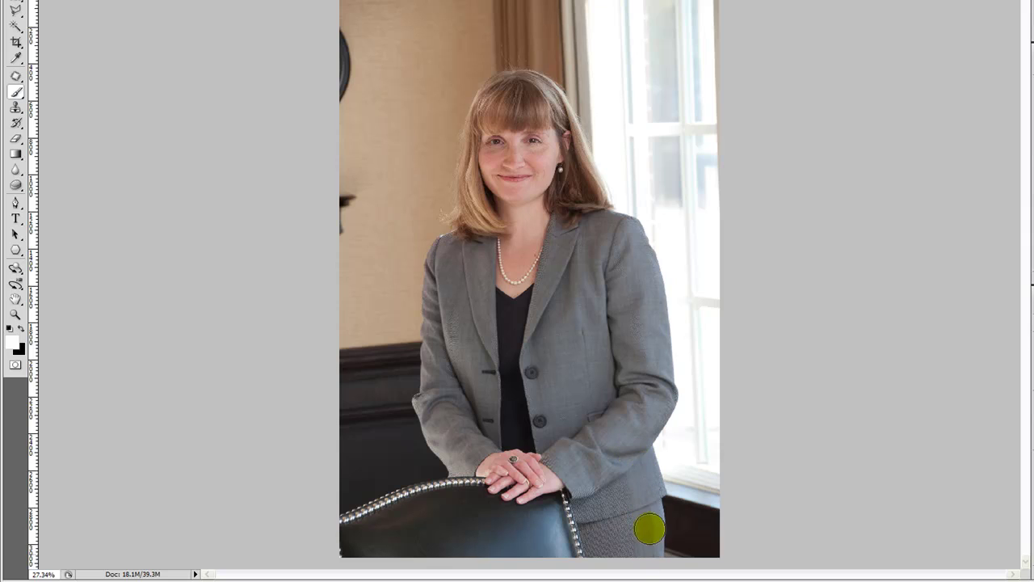
mouse_move(649, 529)
left_mouse_down()
mouse_move(577, 490)
mouse_move(588, 509)
mouse_move(598, 477)
mouse_move(621, 506)
mouse_move(619, 480)
mouse_move(593, 500)
mouse_move(553, 457)
left_mouse_up()
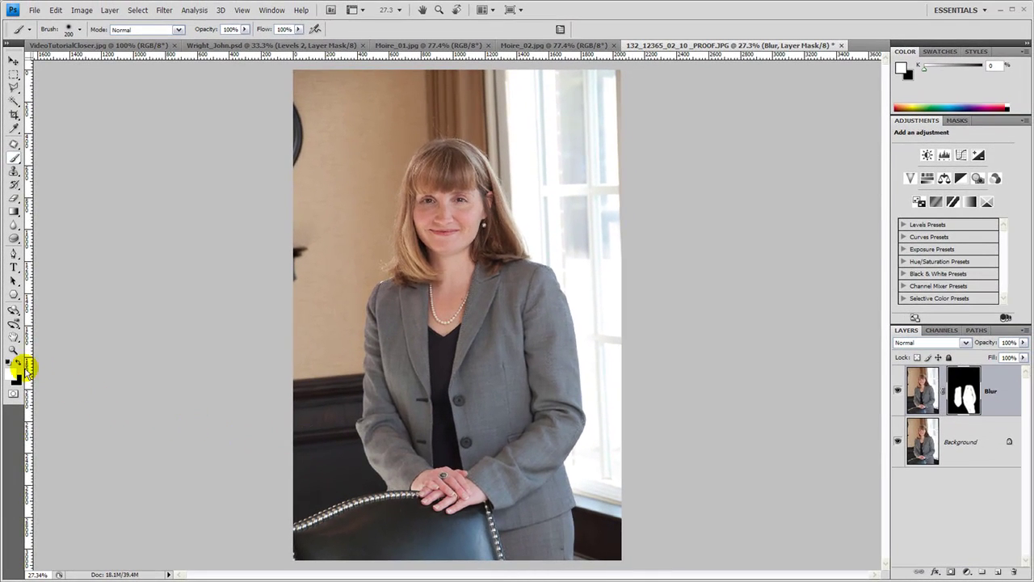
- Zoom in on the jacket's buttons and set up a black brush shrunk to 35 px
left_click(13, 350)
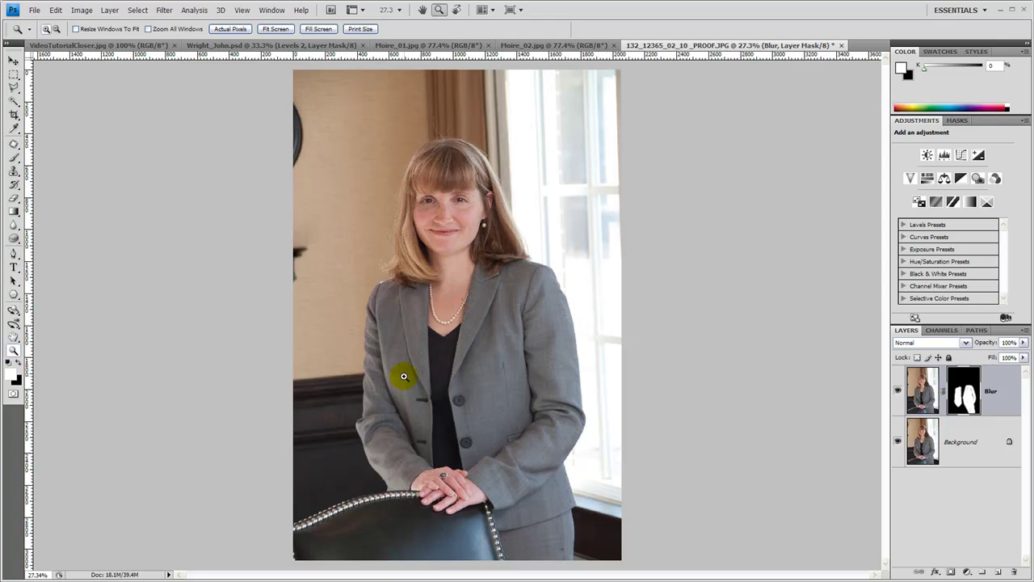
left_click_drag(404, 375, 485, 477)
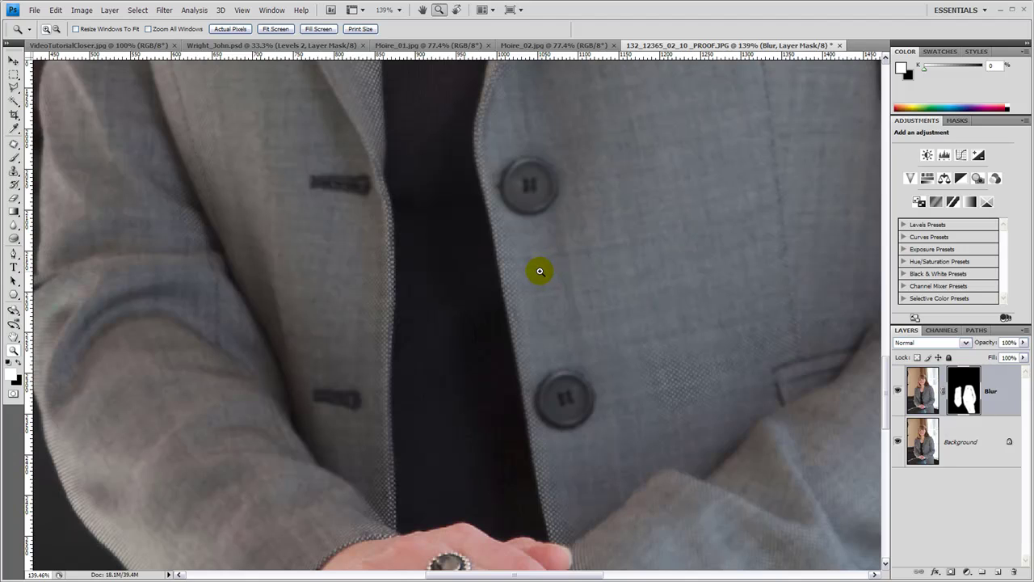
key("x")
key("b")
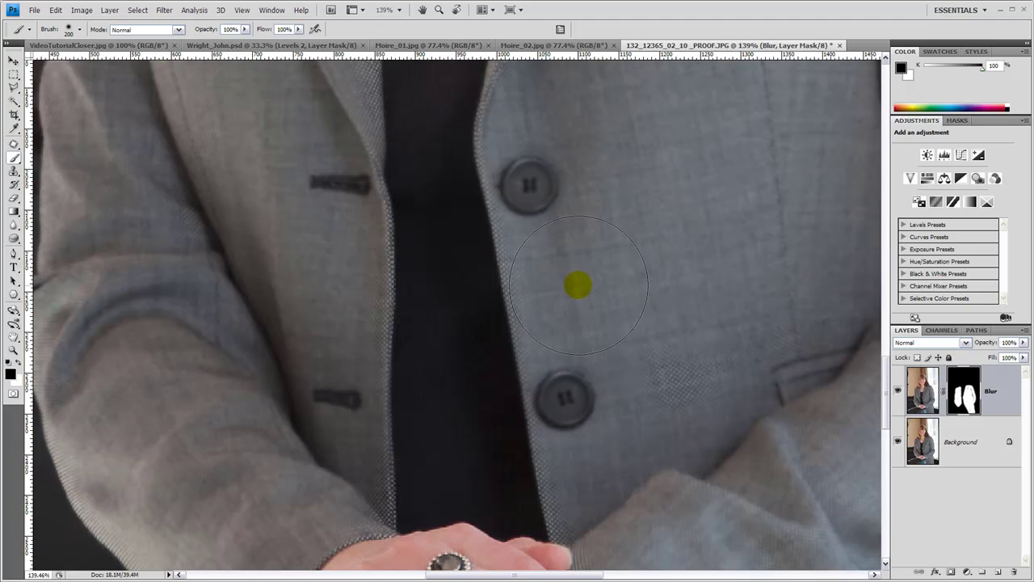
key("bracketleft")
key("bracketleft")
key("bracketleft")
key("bracketleft")
key("bracketleft")
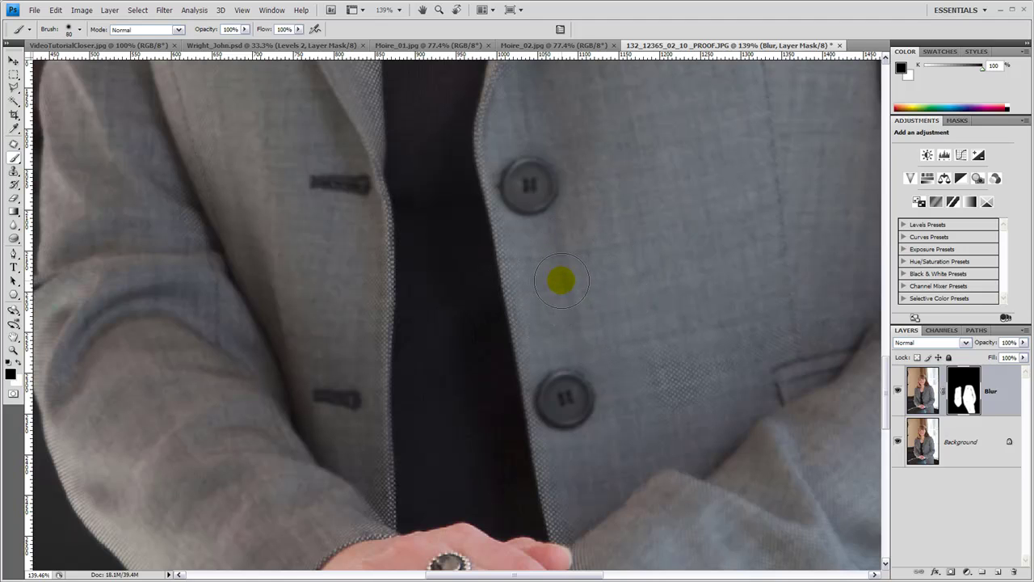
key("bracketleft")
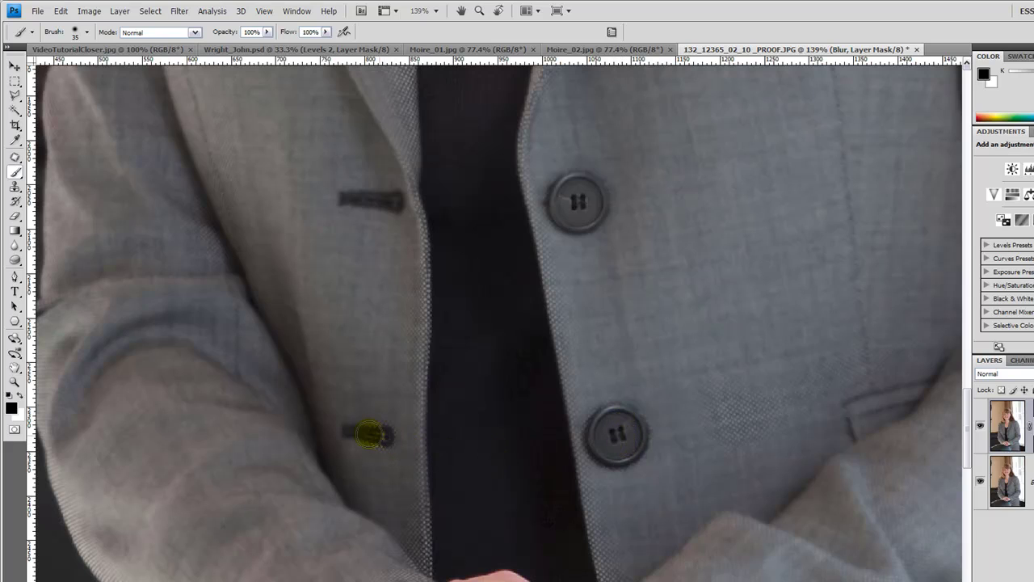
- Paint black over the lower buttonhole to restore its sharpness, then switch to a 15 px white brush
left_click(349, 433)
key("bracketleft")
key("x")
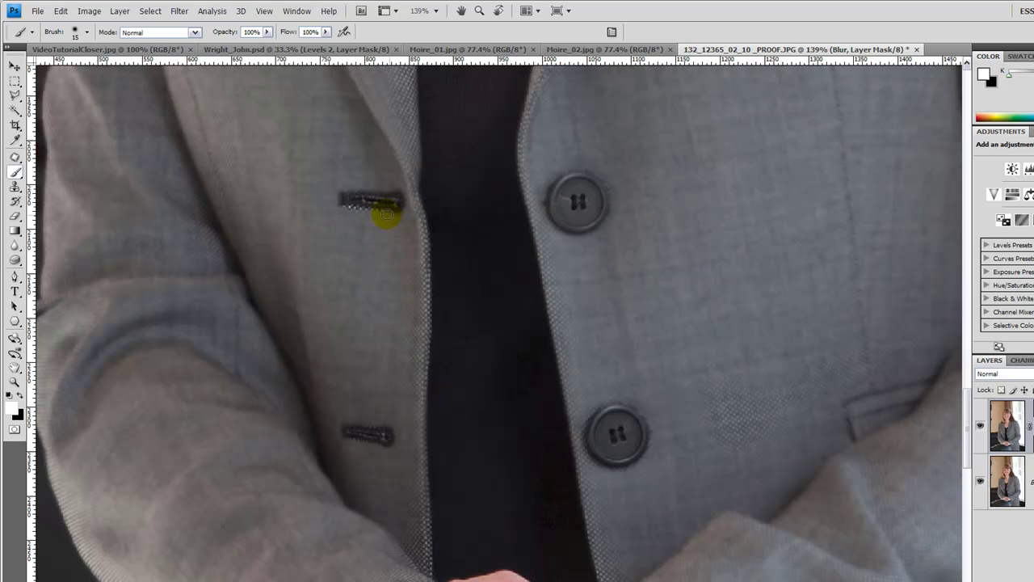
- Paint white on the mask around the upper buttonhole and enlarge the brush to 35 px
mouse_move(387, 214)
left_mouse_down()
mouse_move(331, 215)
mouse_move(400, 239)
left_mouse_up()
key("]")
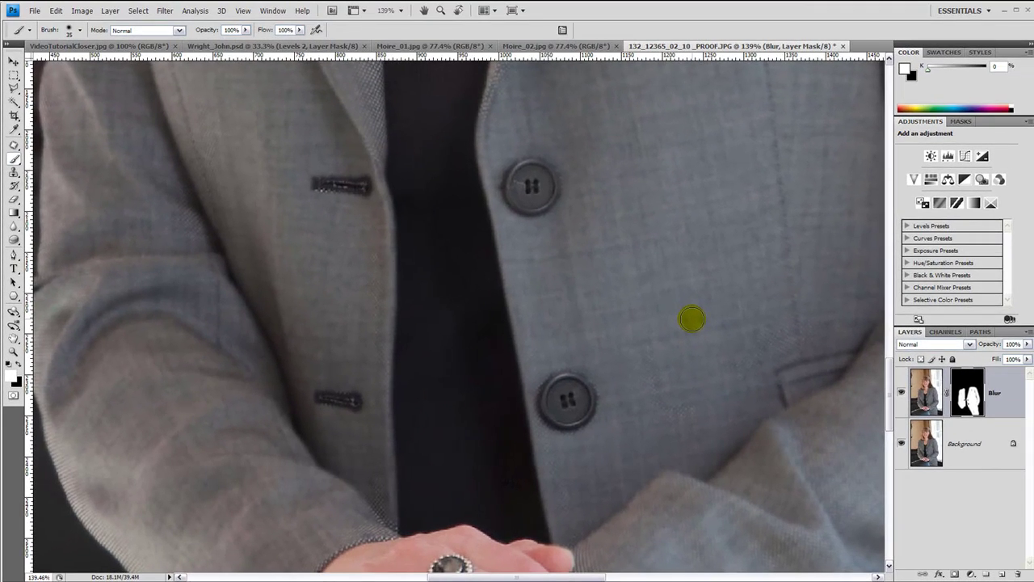
- Fit the whole portrait on screen and hide the Blur layer to reveal the original moiré jacket
key("ctrl+0")
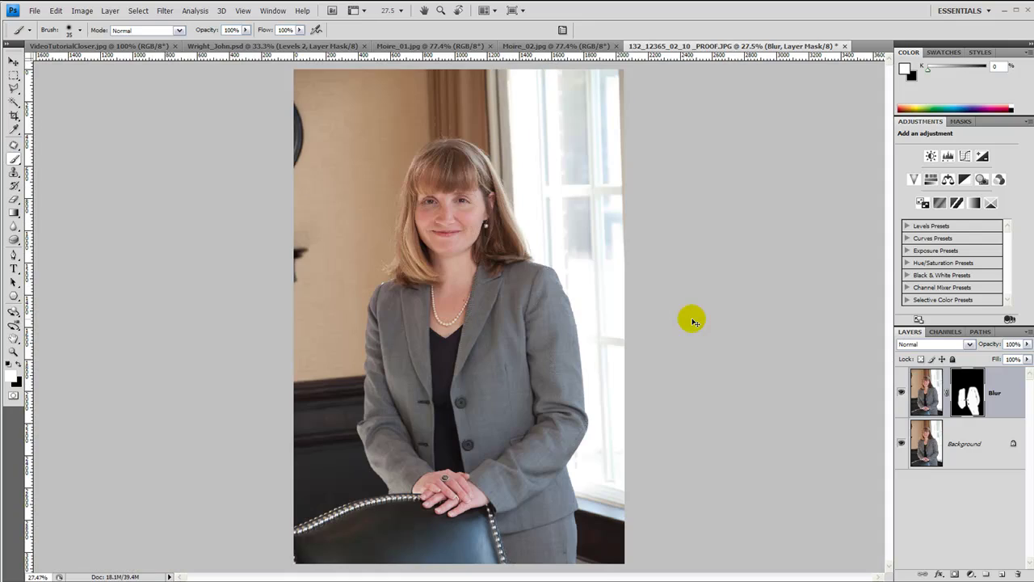
left_click(901, 393)
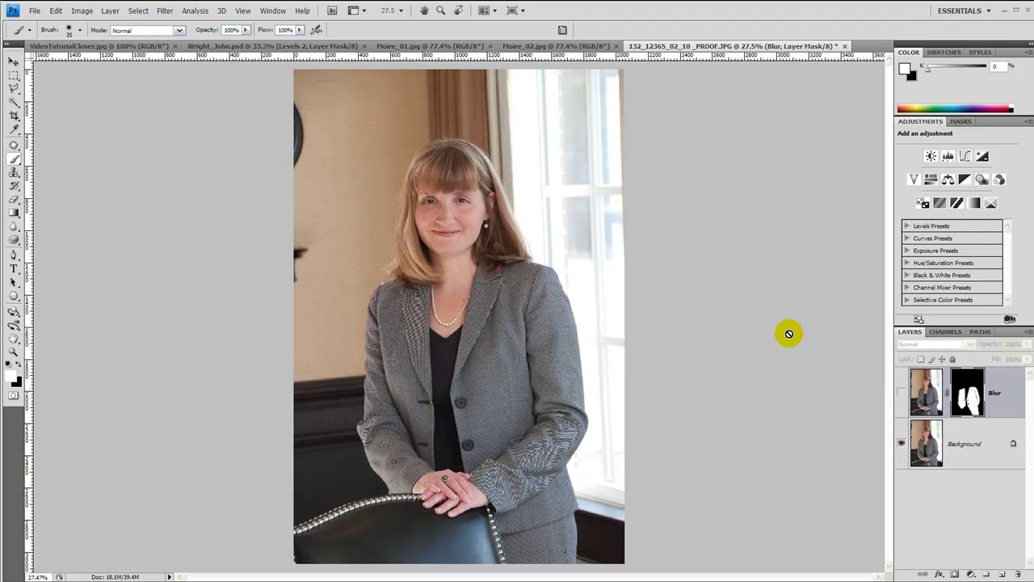